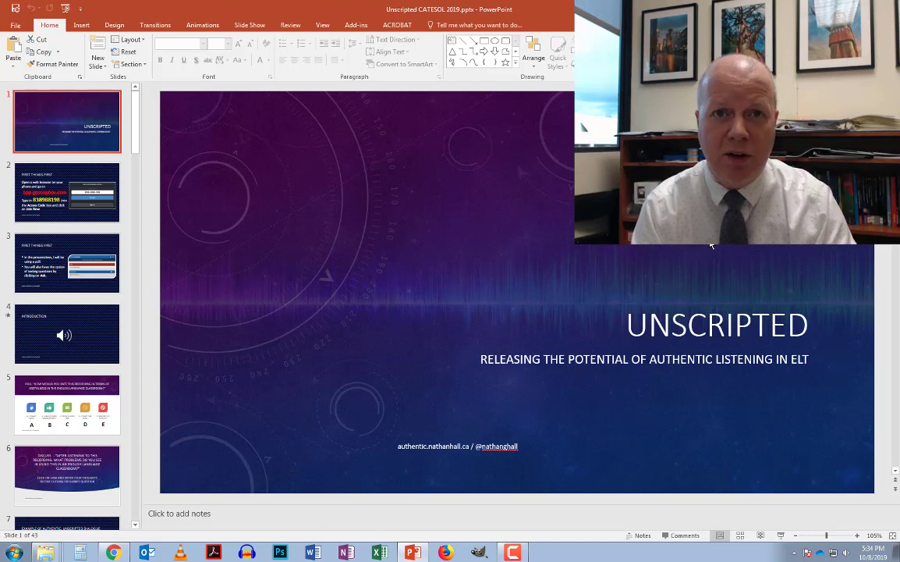
# Start the slide show full screen from the UNSCRIPTED title slide
pyautogui.press('F5')
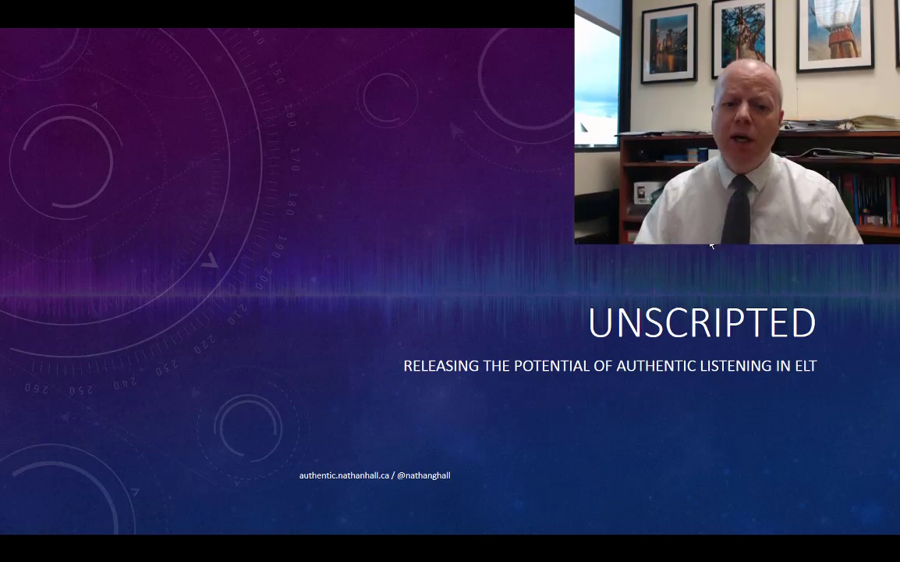
# Move through First Things First and the access-code slide to the usefulness poll slide
pyautogui.press('Right')
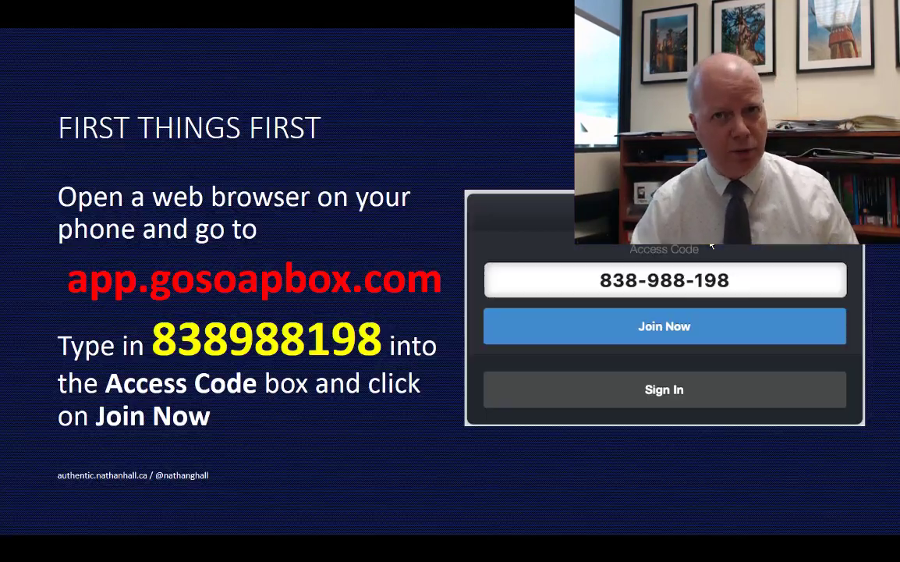
pyautogui.press('Right')
pyautogui.press('Left')
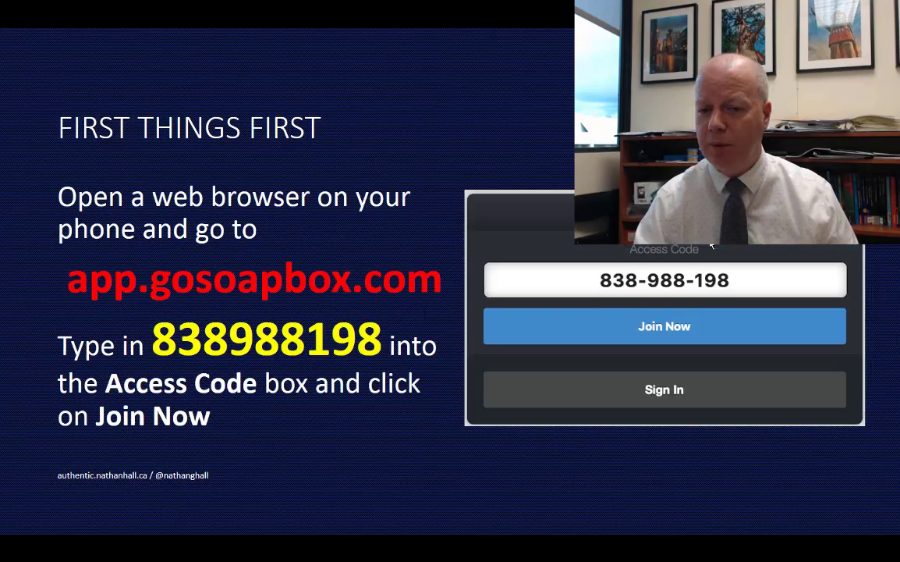
pyautogui.press('Right')
pyautogui.press('Right')
pyautogui.press('Right')
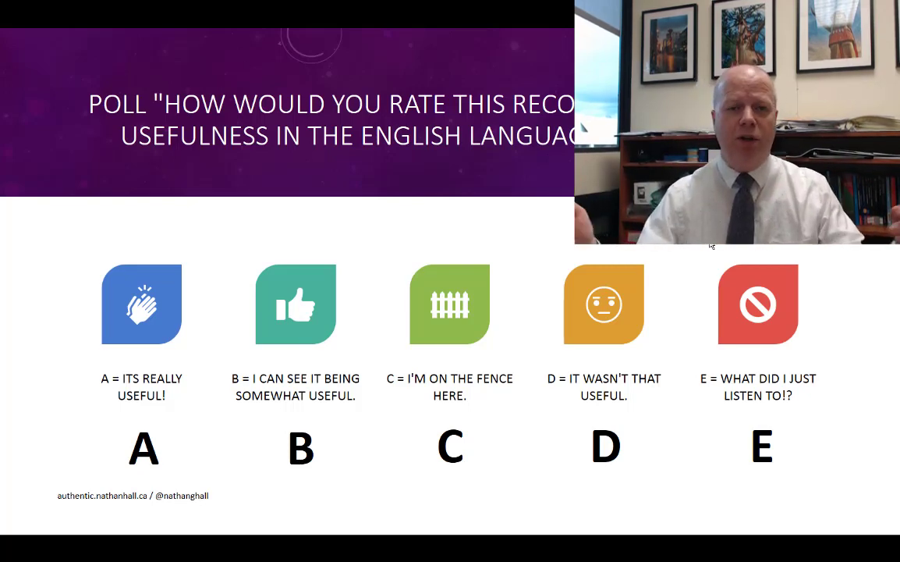
# Blank the show to black, then to white, returning each time to the poll slide
pyautogui.press('b')
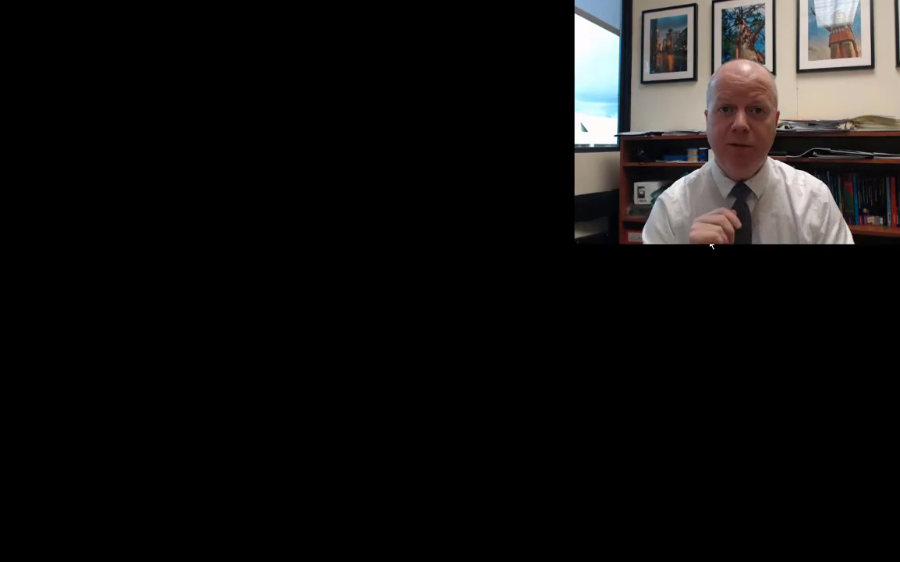
pyautogui.press('b')
pyautogui.press('Right')
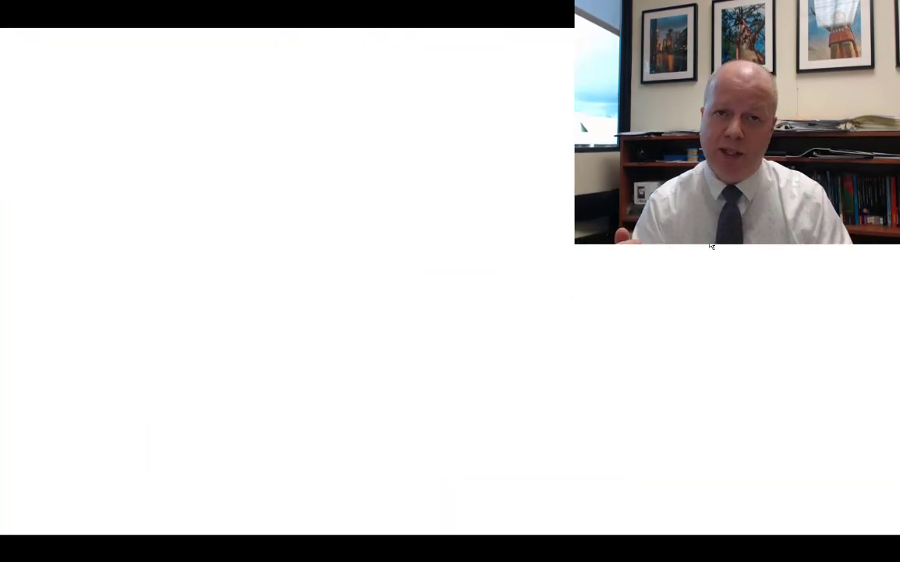
pyautogui.press('Left')
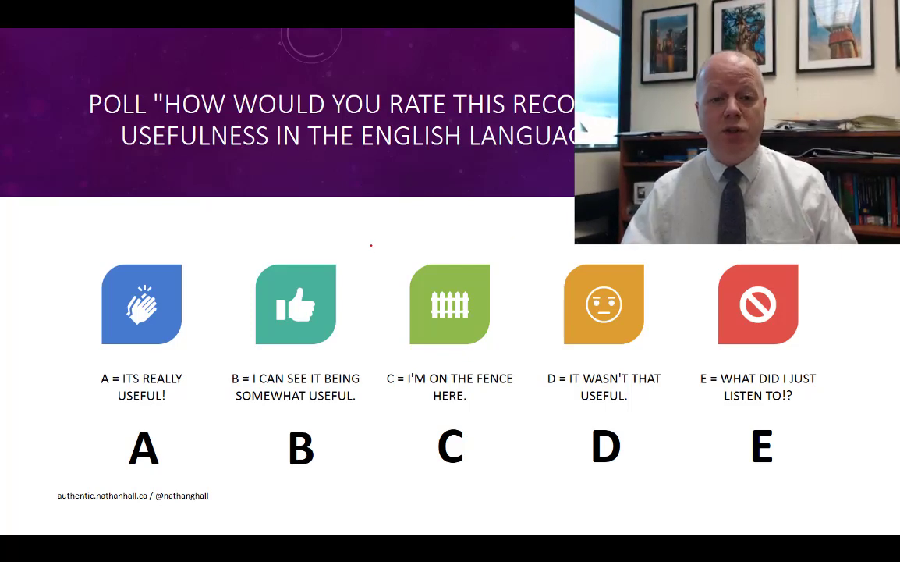
pyautogui.moveTo(398, 258)
pyautogui.mouseDown()
pyautogui.moveTo(401, 355)
pyautogui.moveTo(429, 234)
pyautogui.moveTo(394, 267)
pyautogui.mouseUp()
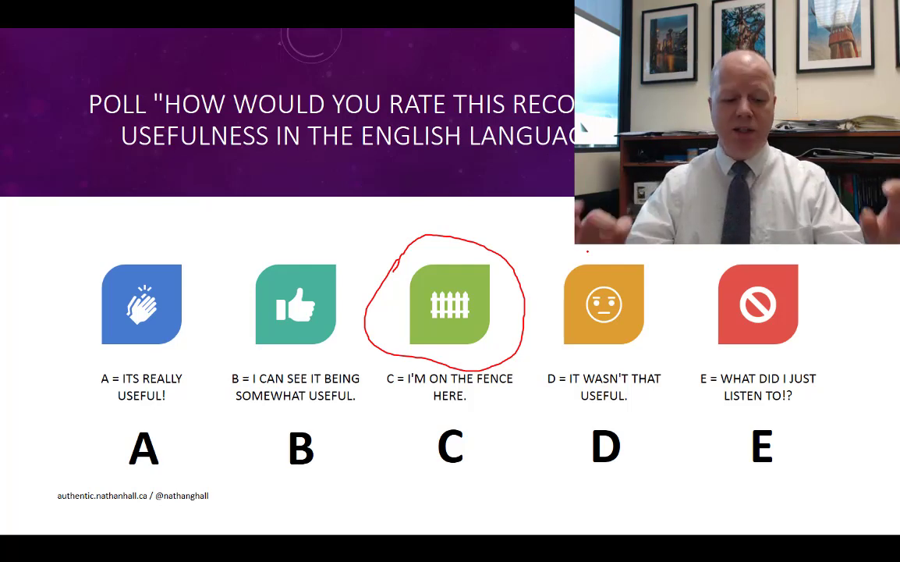
pyautogui.press('e')
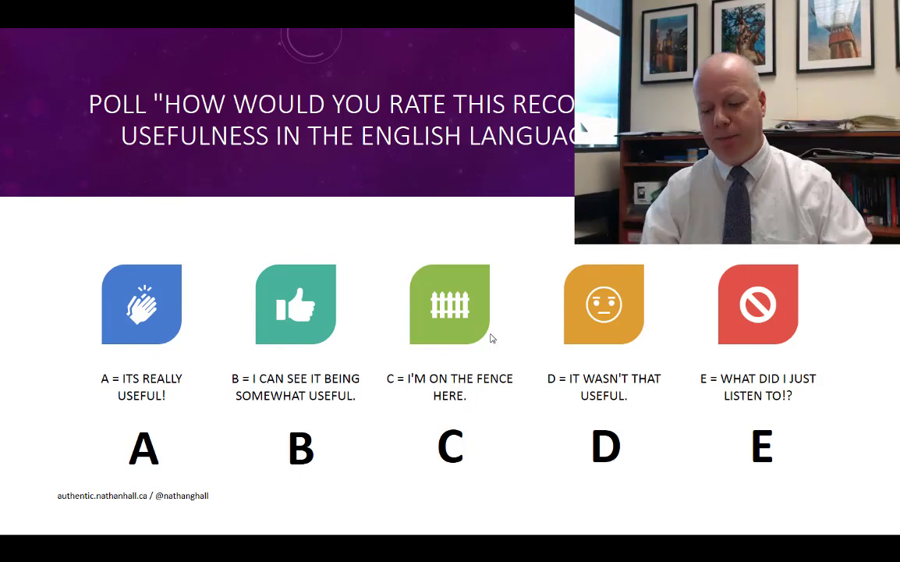
# Go to the Vocabulary Differences slide (65% overlap, 35% unique) and show the open-windows list
pyautogui.press('Left')
pyautogui.press('Left')
pyautogui.press('Left')
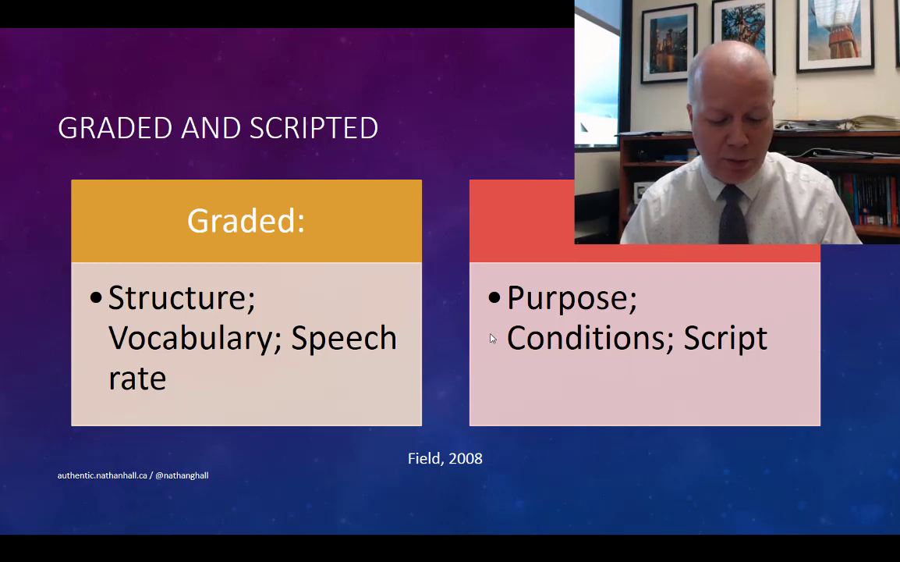
pyautogui.press('Right')
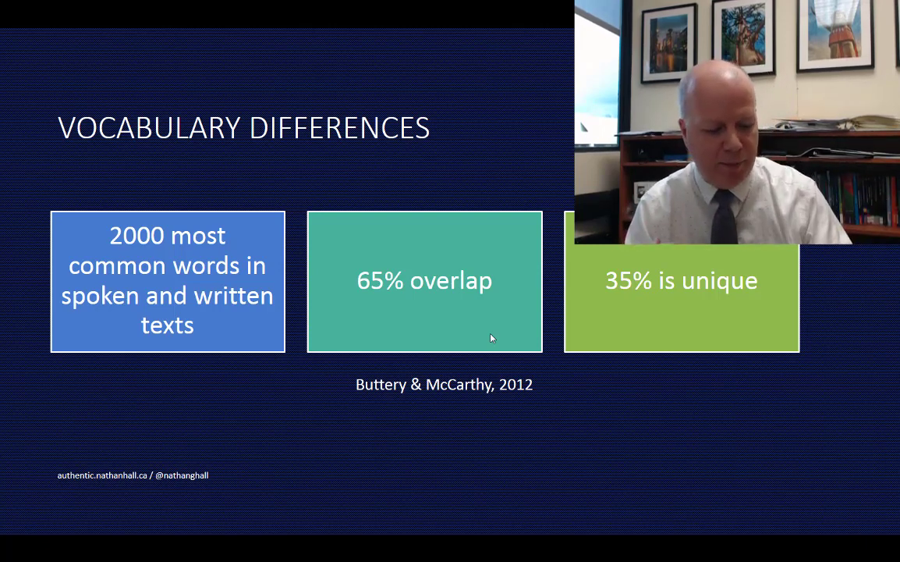
pyautogui.hotkey('alt', 'Tab')
pyautogui.hotkey('alt', 'Tab')
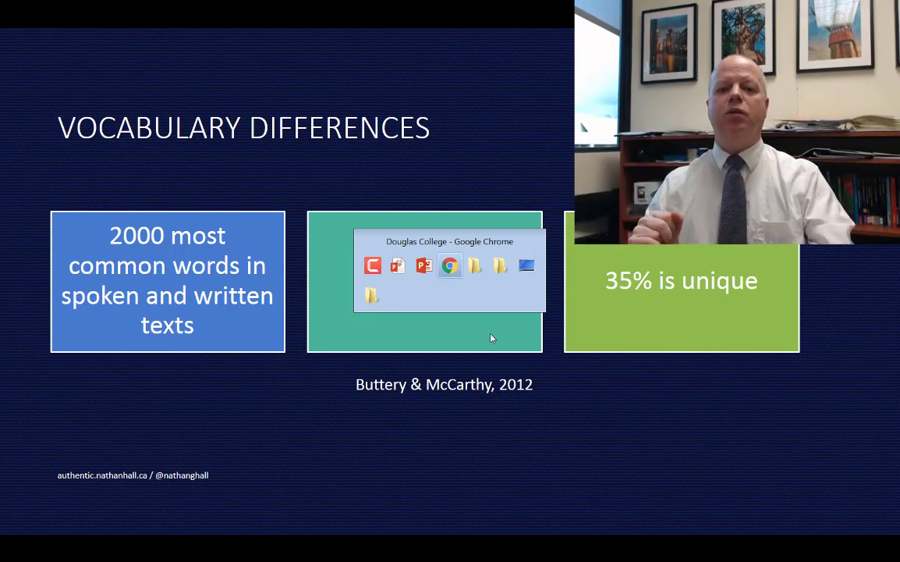
# Switch between the slide show and the Douglas College page in Chrome, ending on Chrome
pyautogui.press('alt')
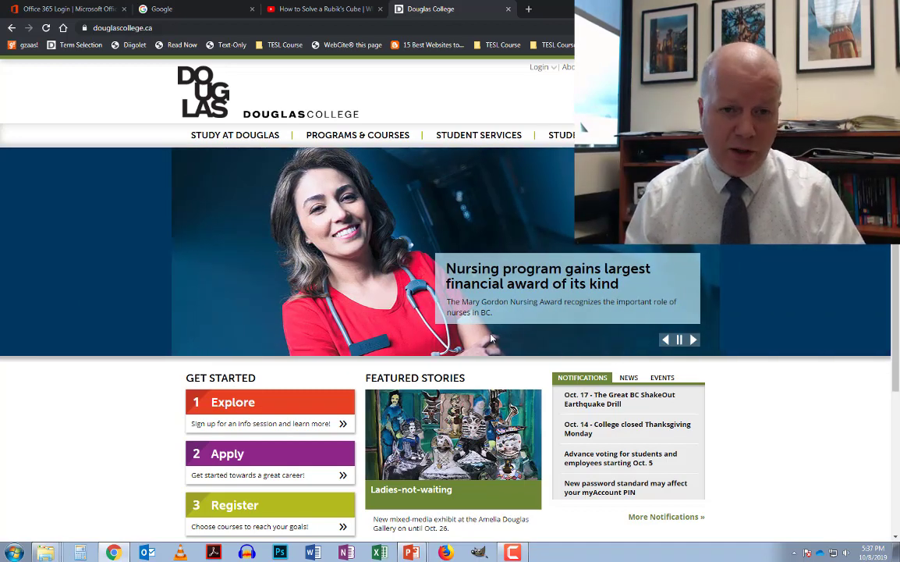
pyautogui.hotkey('alt', 'Tab')
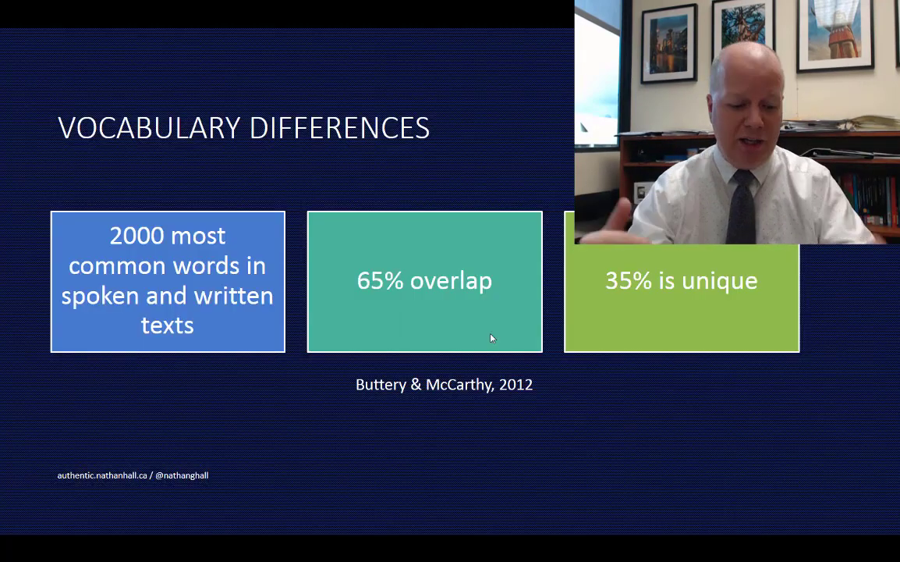
pyautogui.hotkey('alt', 'Tab')
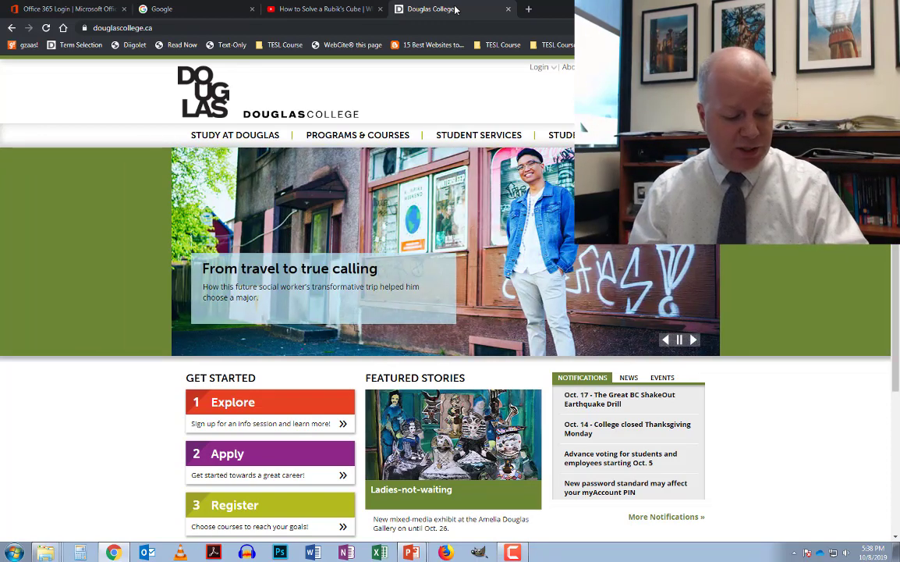
# Cycle through the Chrome tabs, then close the Douglas College tab to reveal the YouTube video
pyautogui.hotkey('ctrl', 'Tab')
pyautogui.hotkey('ctrl', 'Tab')
pyautogui.hotkey('ctrl', 'Tab')
pyautogui.hotkey('ctrl', 'Tab')
pyautogui.hotkey('ctrl', 'Tab')
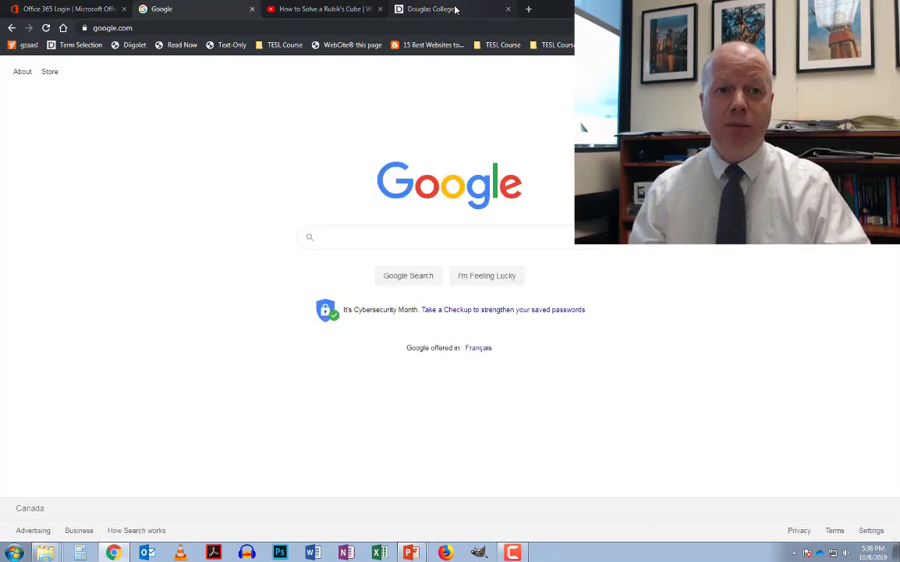
pyautogui.hotkey('ctrl', 'Tab')
pyautogui.hotkey('ctrl', 'Tab')
pyautogui.hotkey('ctrl', 'Tab')
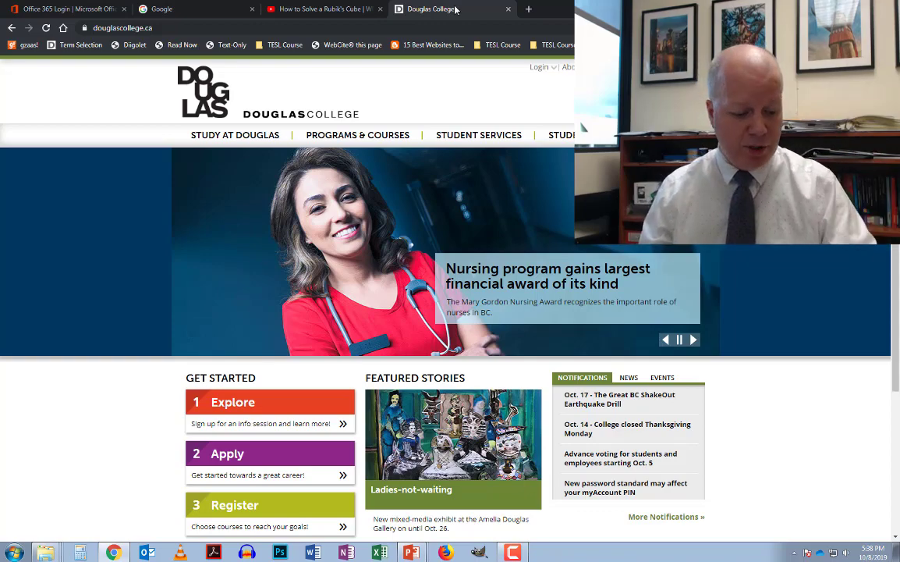
pyautogui.hotkey('ctrl', '2')
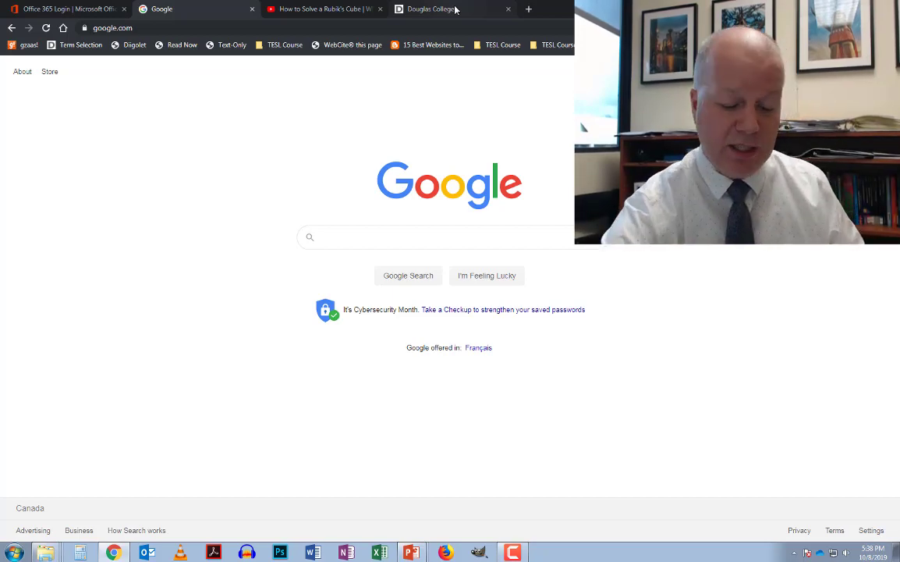
pyautogui.hotkey('ctrl', '1')
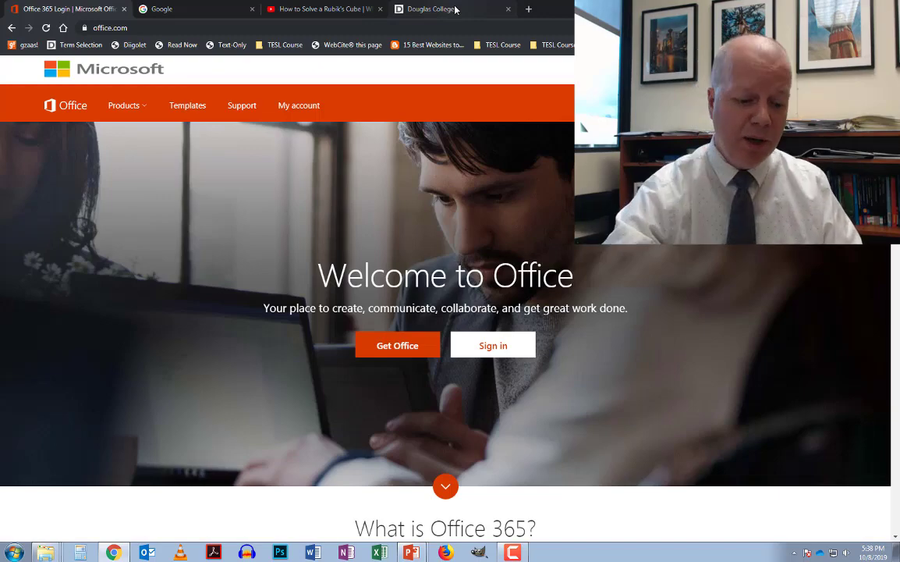
pyautogui.click(455, 9)
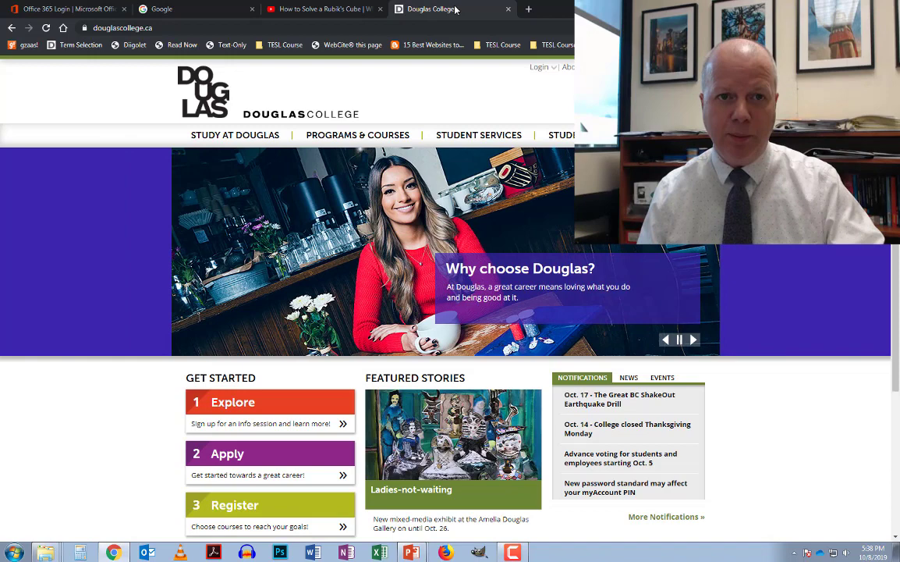
pyautogui.middleClick(455, 9)
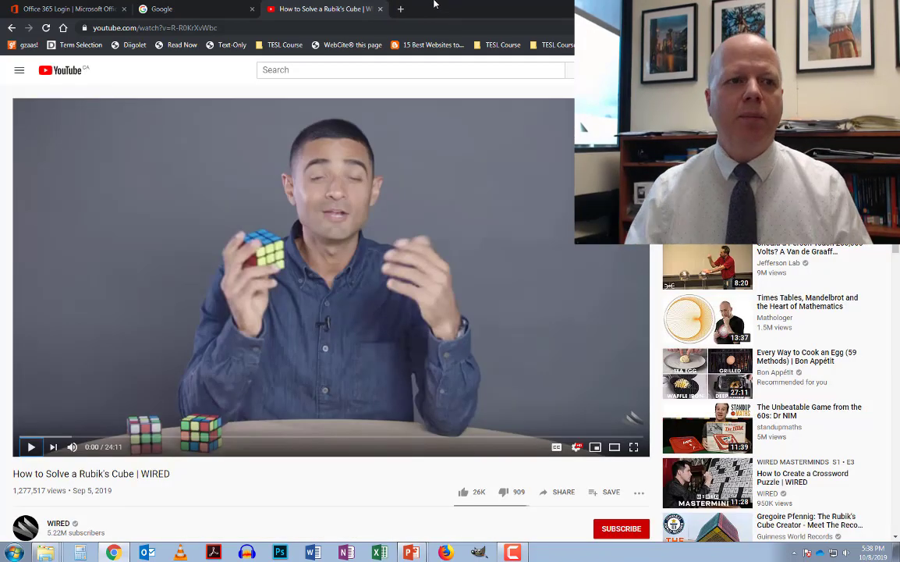
# On the Office 365 tab, zoom the office.com page in, then back to 100%
pyautogui.click(61, 8)
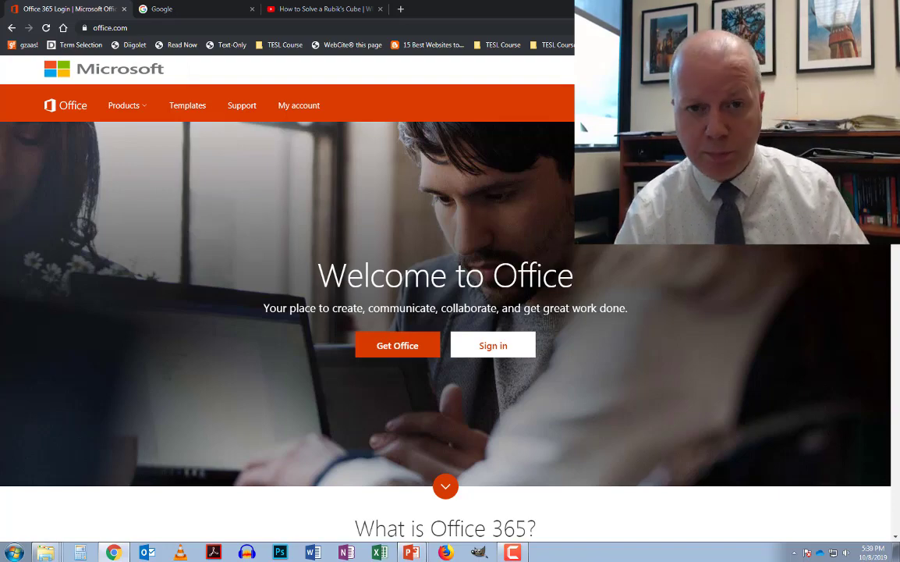
pyautogui.hotkey('ctrl', '+')
pyautogui.hotkey('ctrl', '+')
pyautogui.hotkey('ctrl', '+')
pyautogui.hotkey('ctrl', '+')
pyautogui.hotkey('ctrl', '+')
pyautogui.hotkey('ctrl', '+')
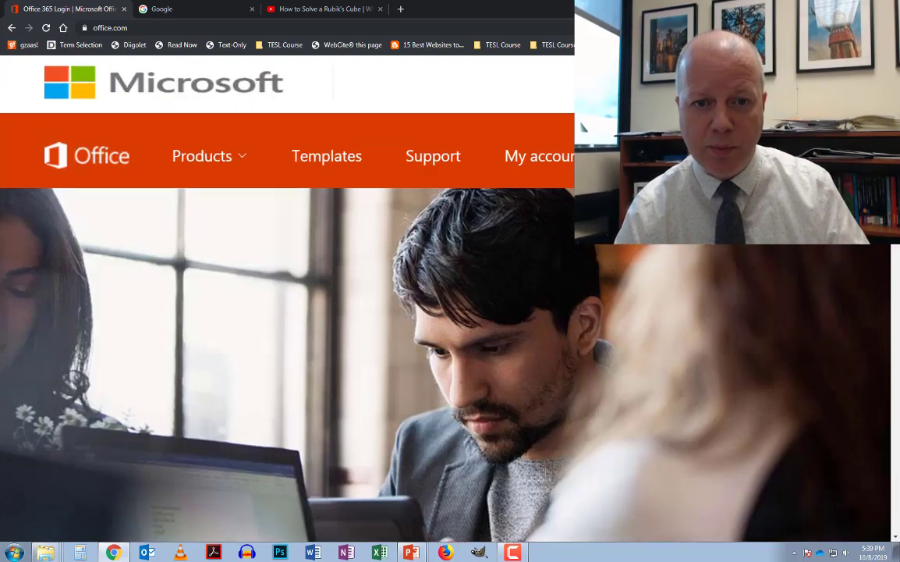
pyautogui.hotkey('ctrl', '-')
pyautogui.hotkey('ctrl', '-')
pyautogui.hotkey('ctrl', '-')
pyautogui.hotkey('ctrl', '-')
pyautogui.hotkey('ctrl', '-')
pyautogui.hotkey('ctrl', '-')
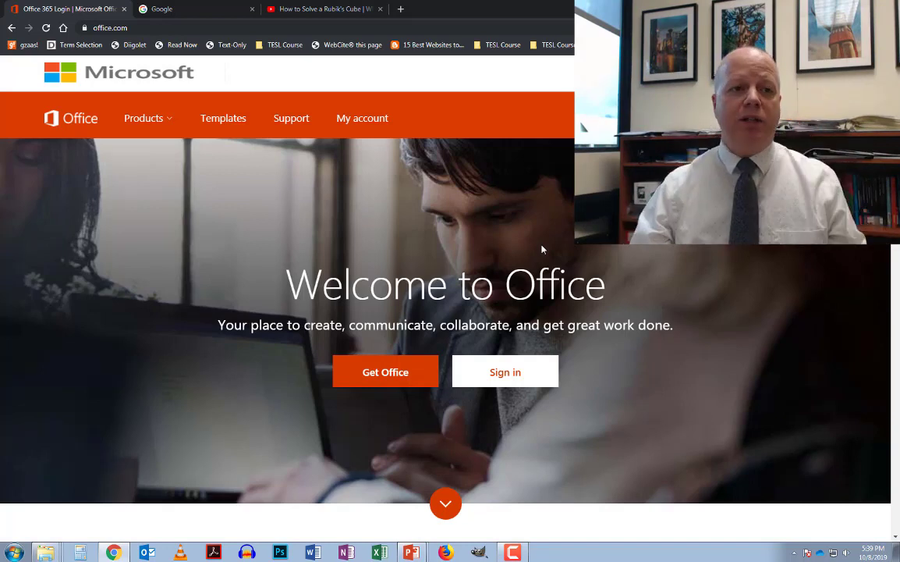
# Return to the WIRED Rubik's Cube video and briefly play, then pause it
pyautogui.click(304, 7)
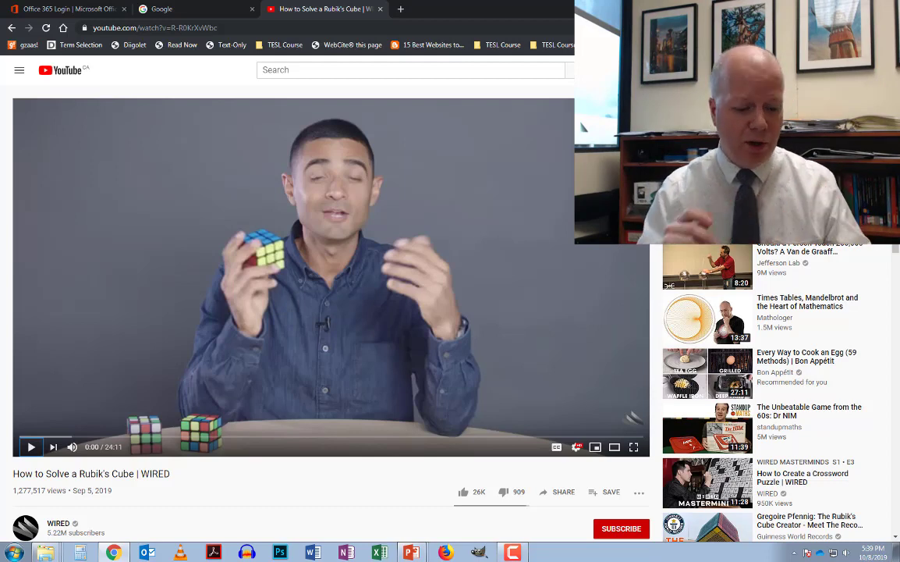
pyautogui.press('space')
pyautogui.press('space')
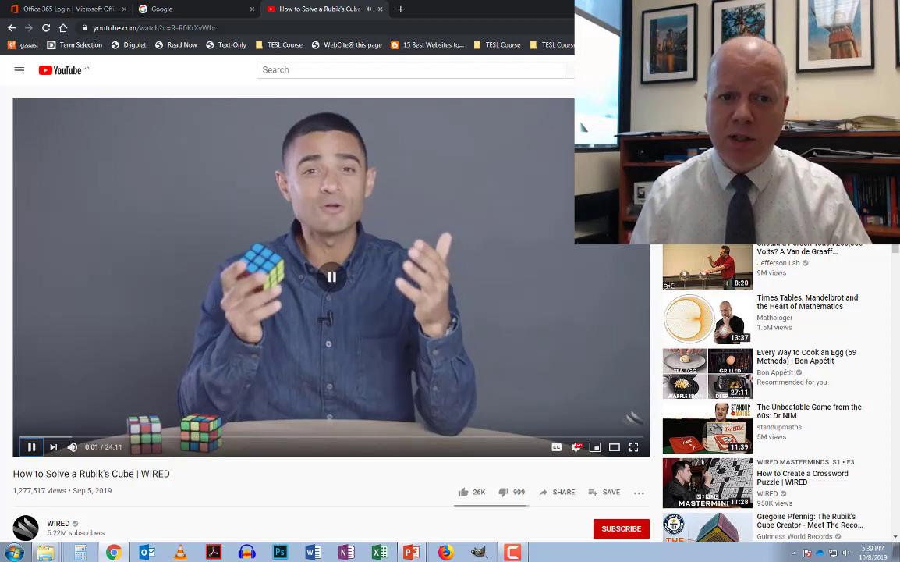
pyautogui.press('space')
pyautogui.press('space')
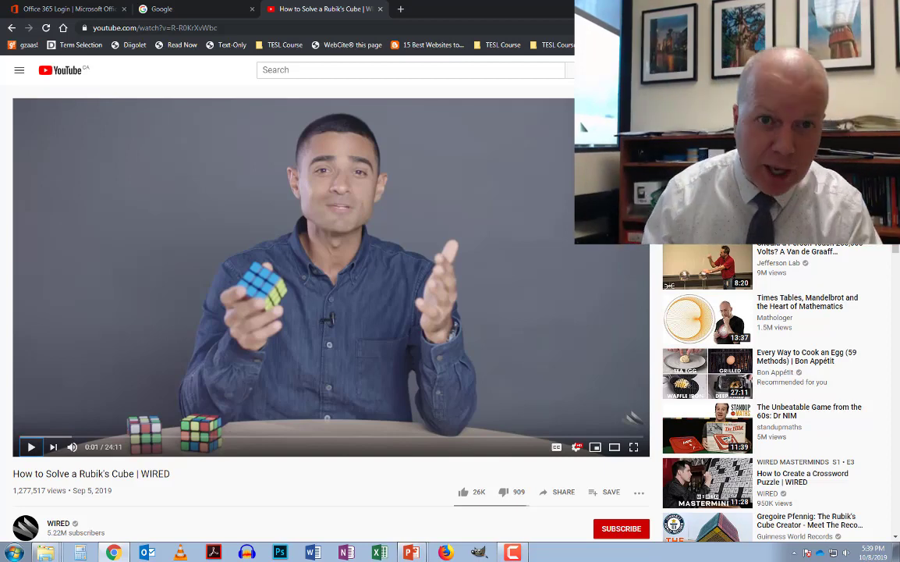
# Mute the video, then play it and pause at 0:05
pyautogui.press('m')
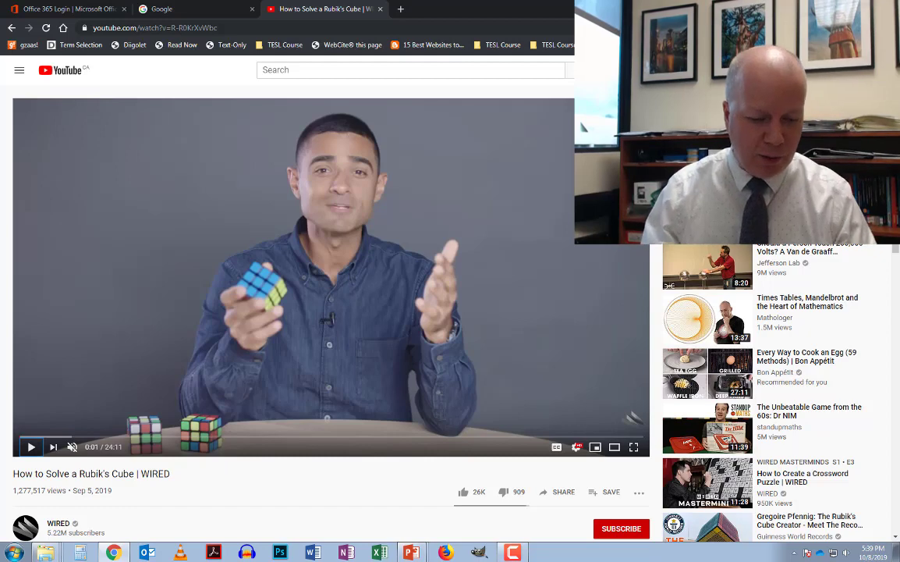
pyautogui.press('k')
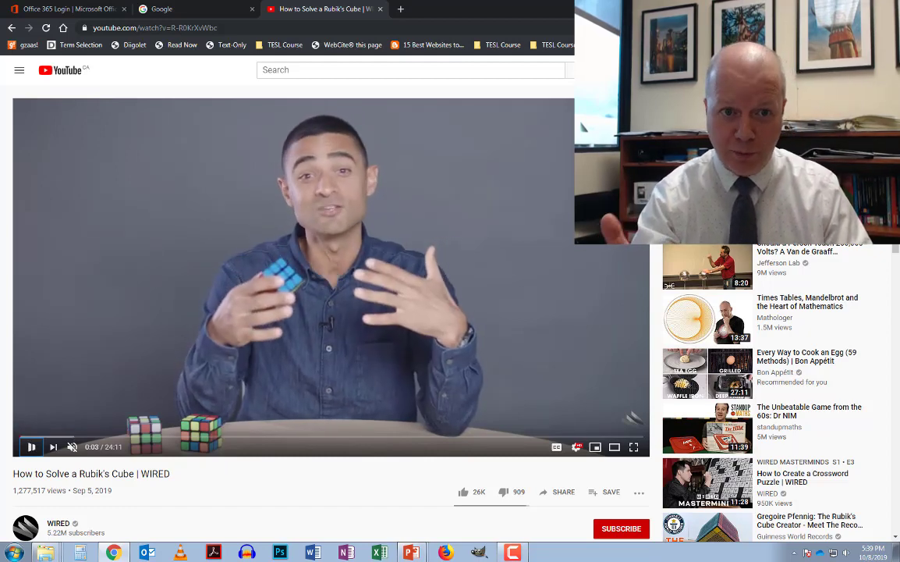
pyautogui.press('k')
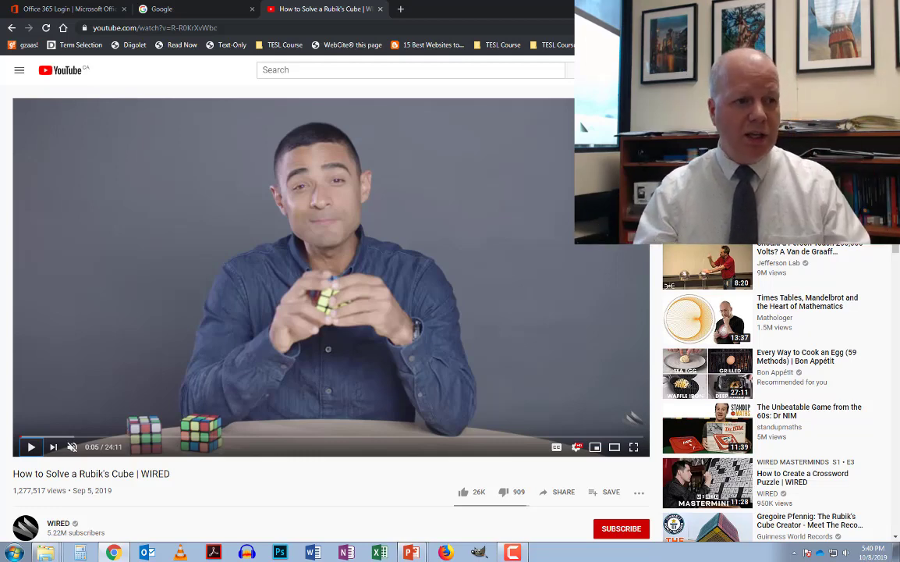
# Raise the video volume, lower it slightly, then raise it again
pyautogui.press('Up')
pyautogui.press('Up')
pyautogui.press('Up')
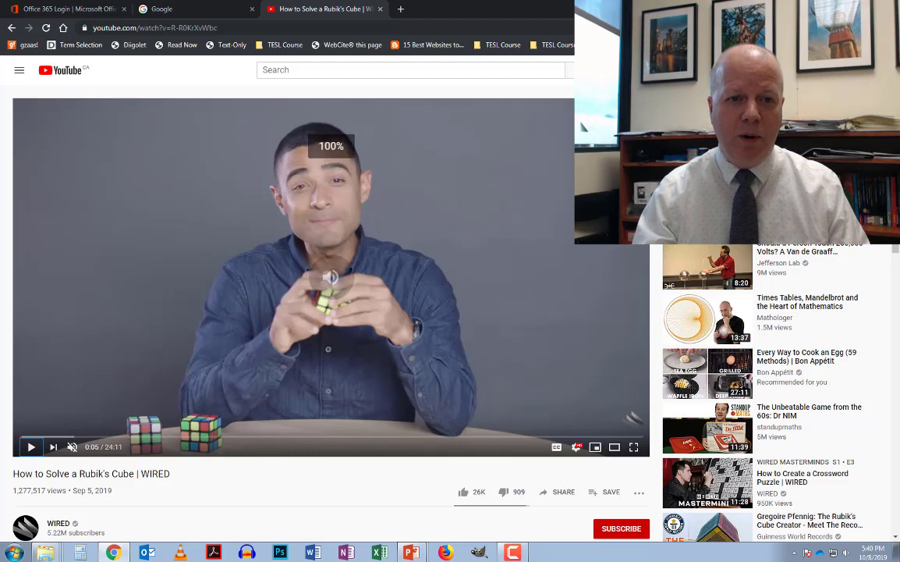
pyautogui.press('Down')
pyautogui.press('Down')
pyautogui.press('Down')
pyautogui.press('Down')
pyautogui.press('Down')
pyautogui.press('Up')
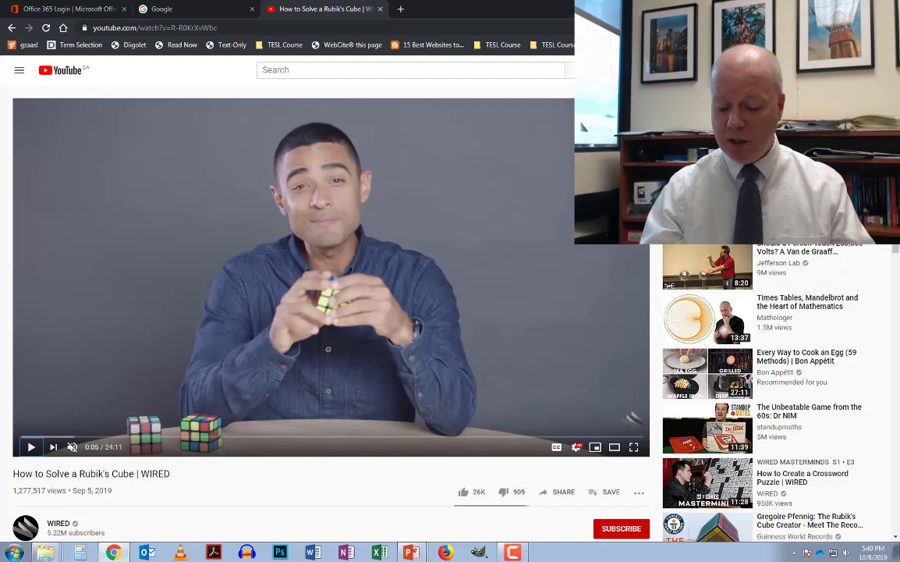
# Skip the paused video ahead to 0:15, 0:25 and 0:45, then to its halfway point
pyautogui.press('l')
pyautogui.press('l')
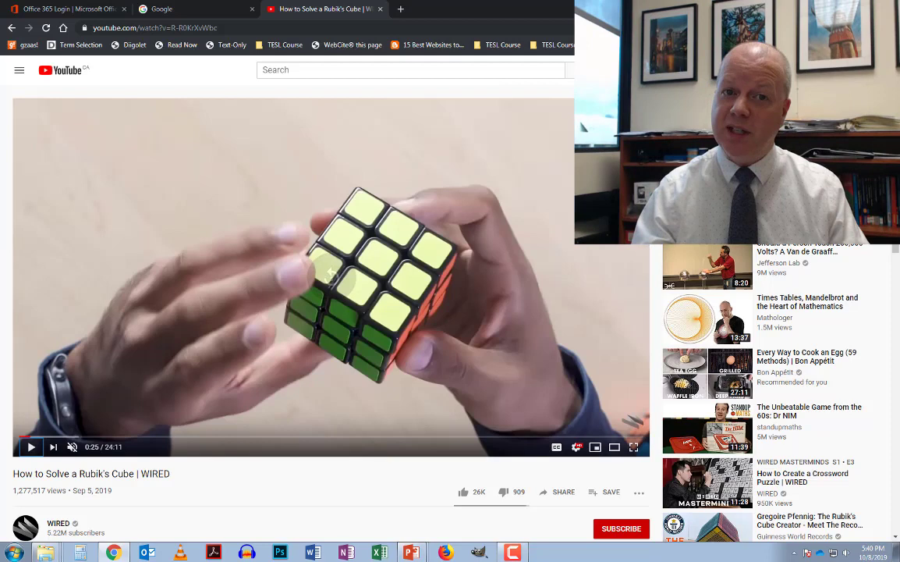
pyautogui.press('l')
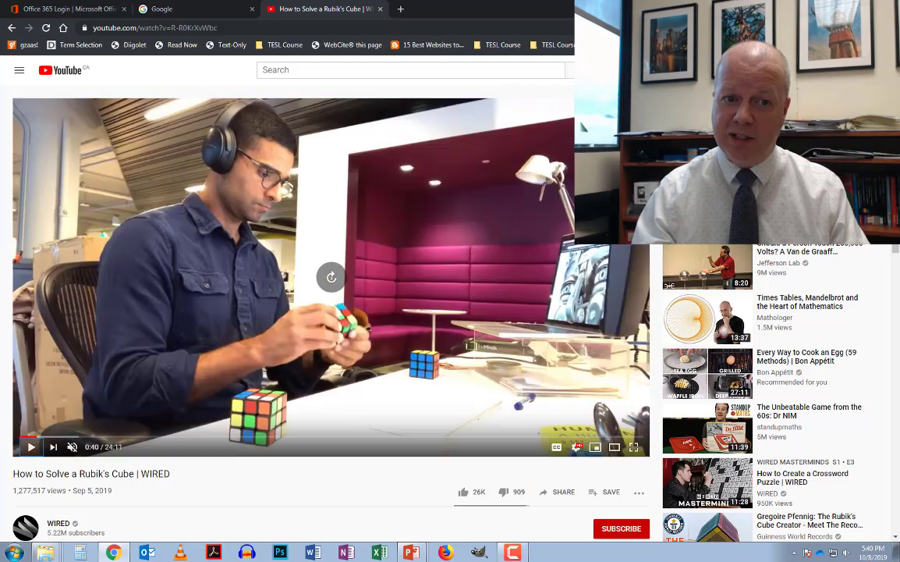
pyautogui.press('l')
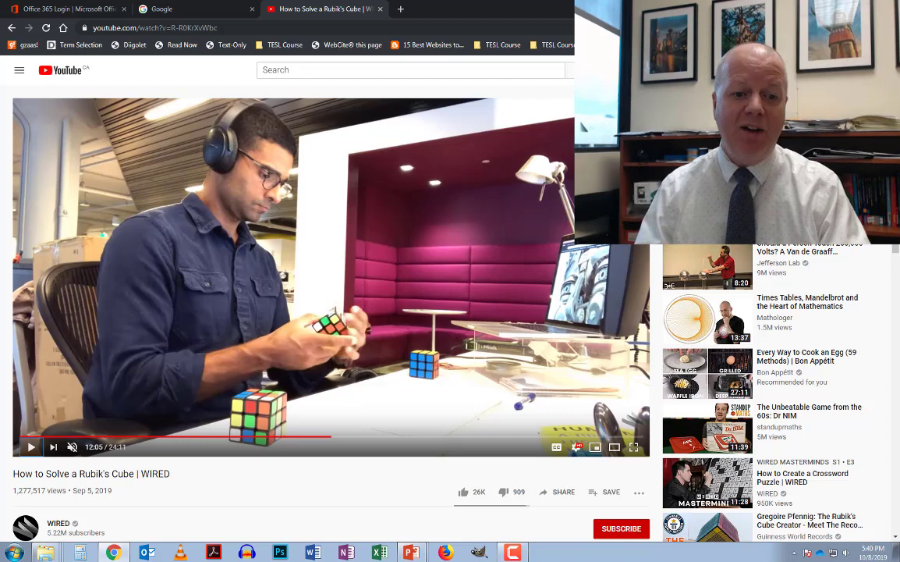
pyautogui.press('5')
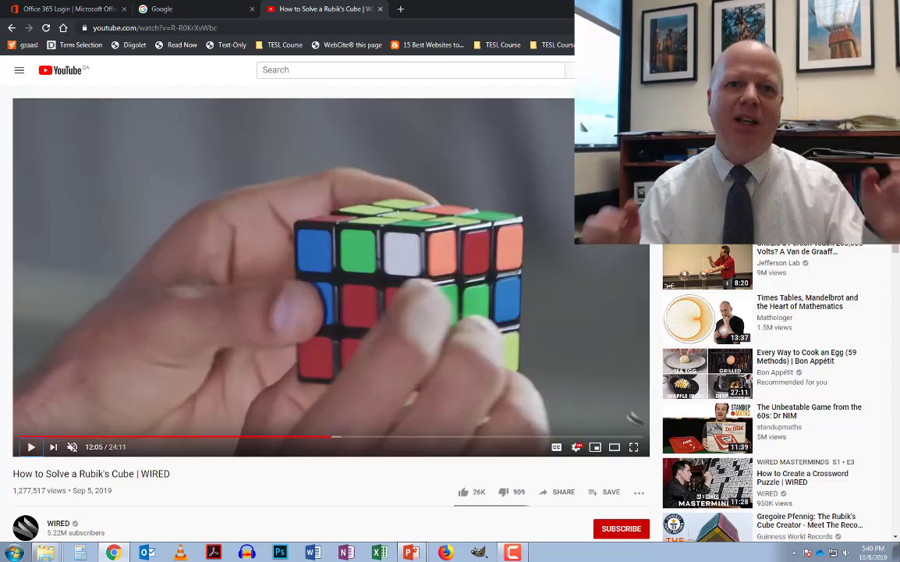
# Seek the Rubik's Cube video to 30%, 50%, then 0:00, and toggle full screen briefly
pyautogui.press('3')
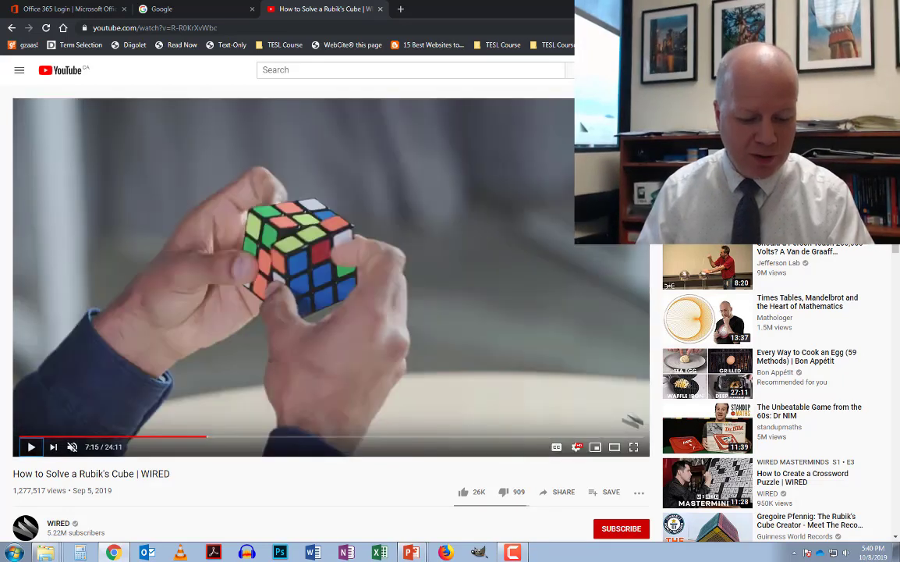
pyautogui.press('5')
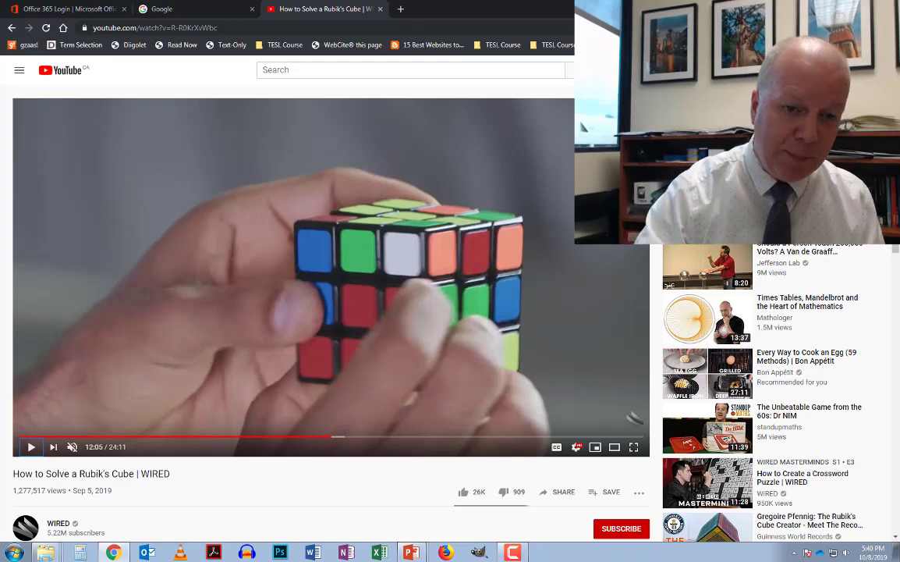
pyautogui.press('0')
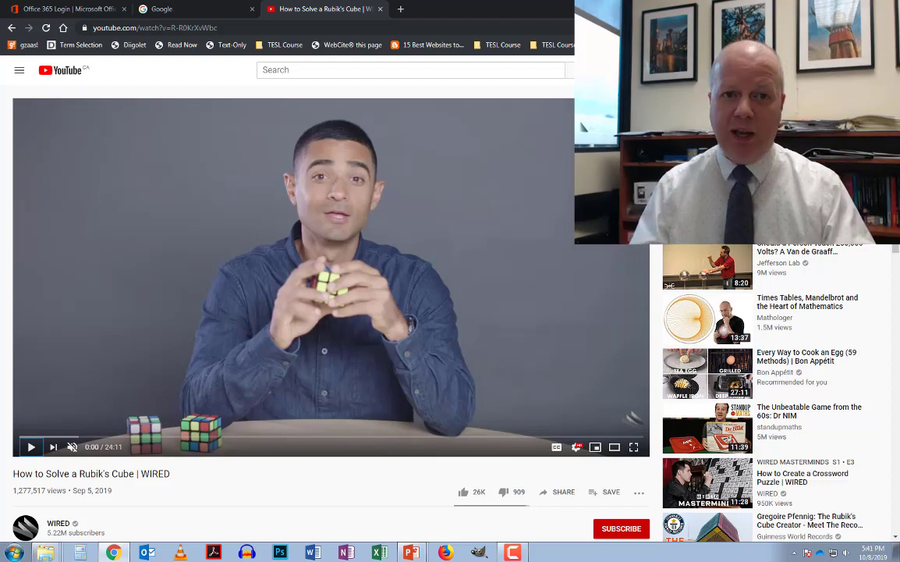
pyautogui.press('f')
pyautogui.press('Escape')
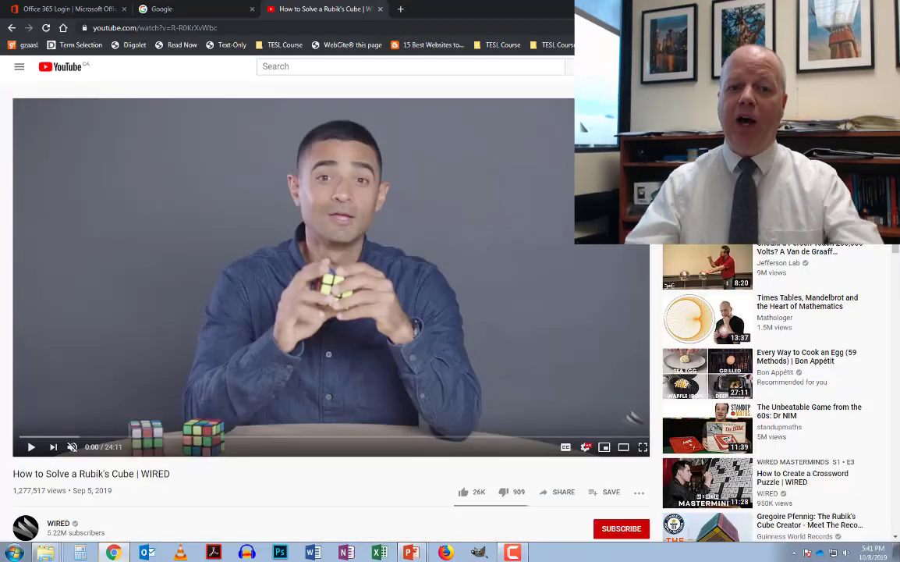